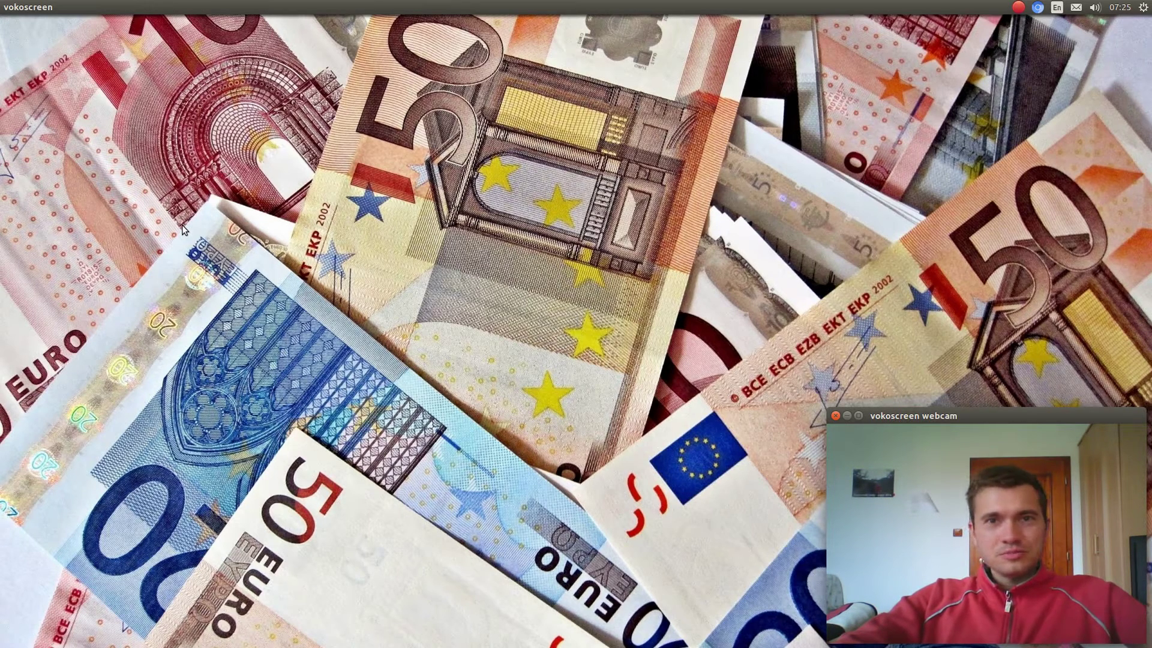
Step: Open a terminal and SSH into n2.octopussystems.cz, clearing the screen
key("ctrl+alt+t")
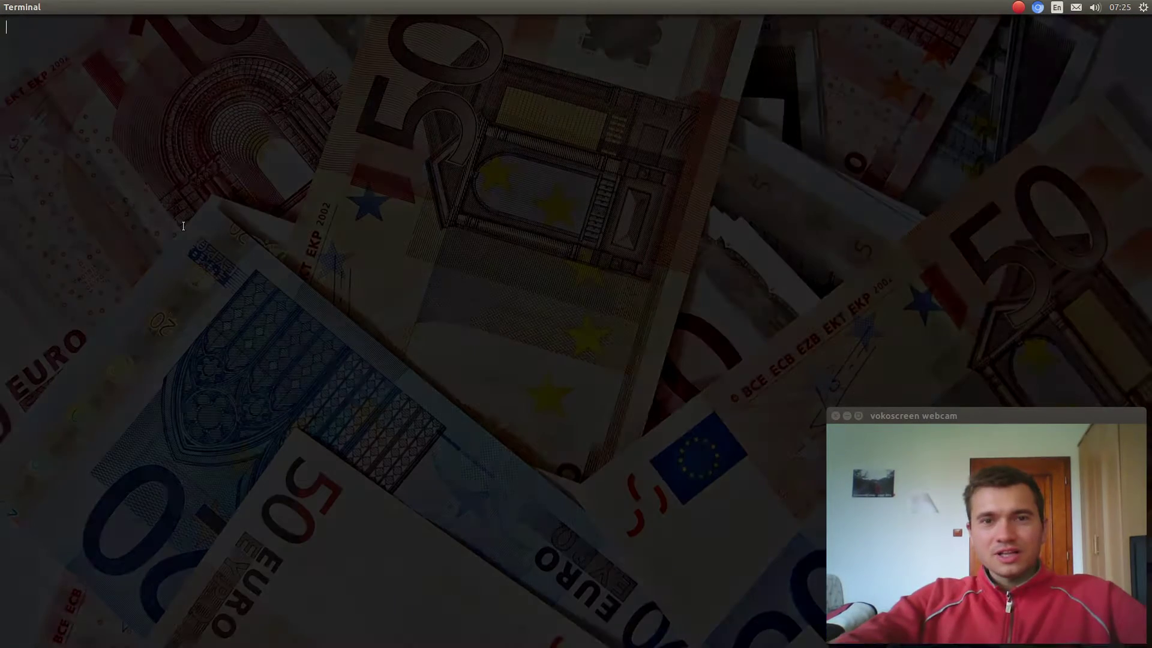
key("Return")
key("Return")
key("ctrl+l")
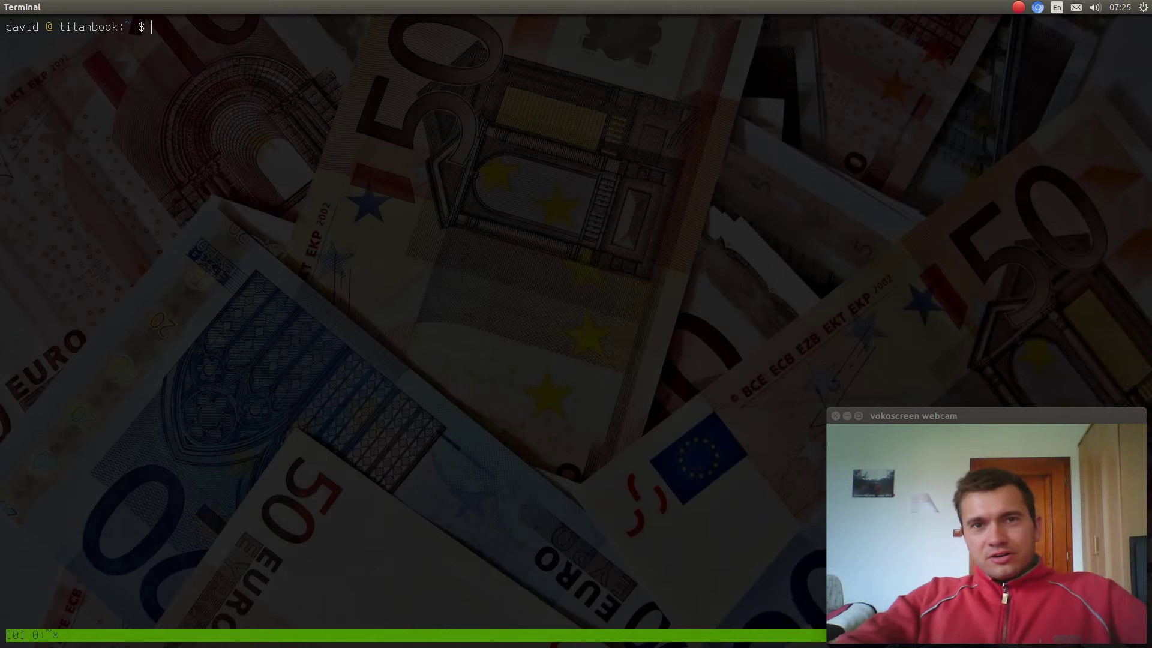
key("Return")
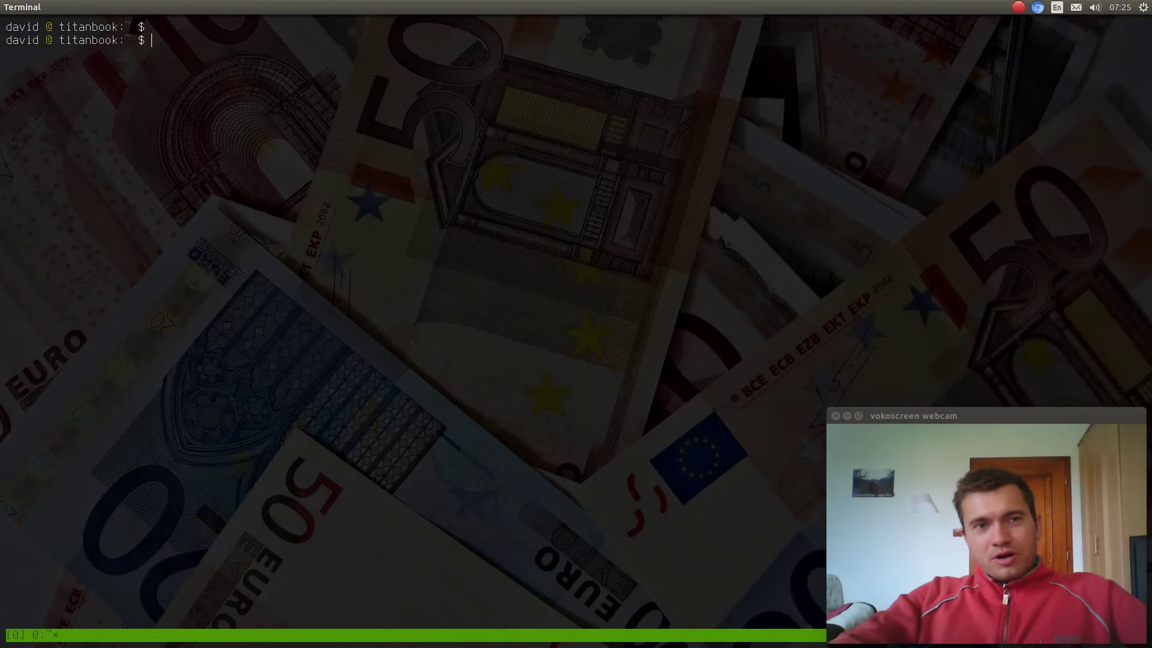
key("ctrl+l")
type("ssh n2")
key("Tab")
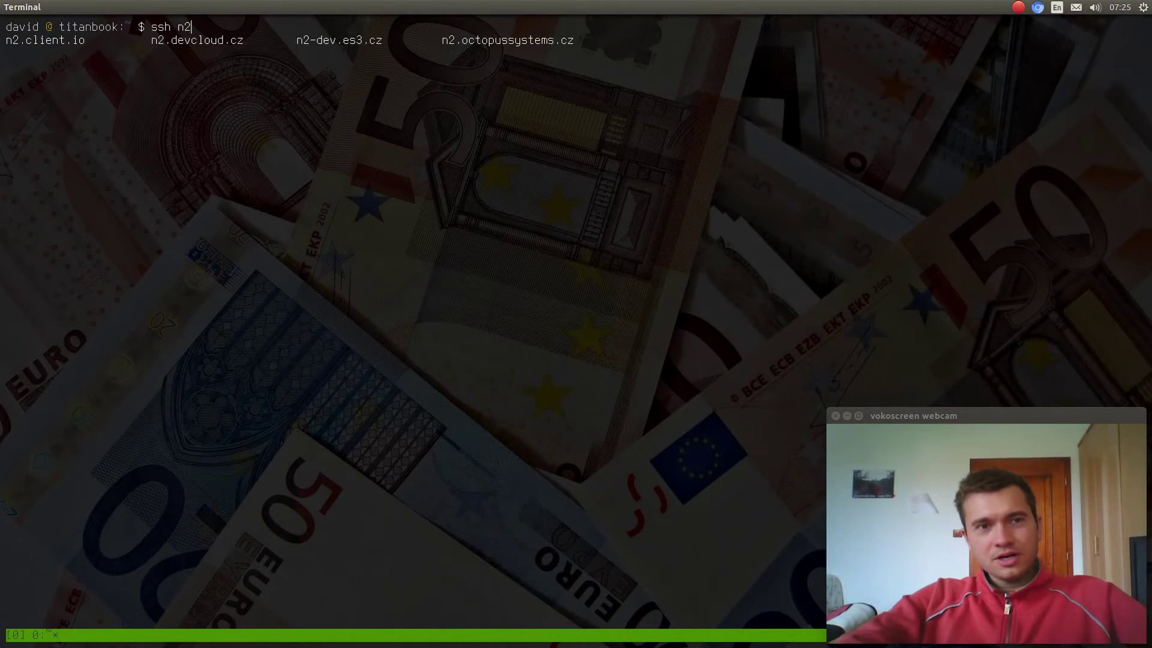
type(".o")
key("Tab")
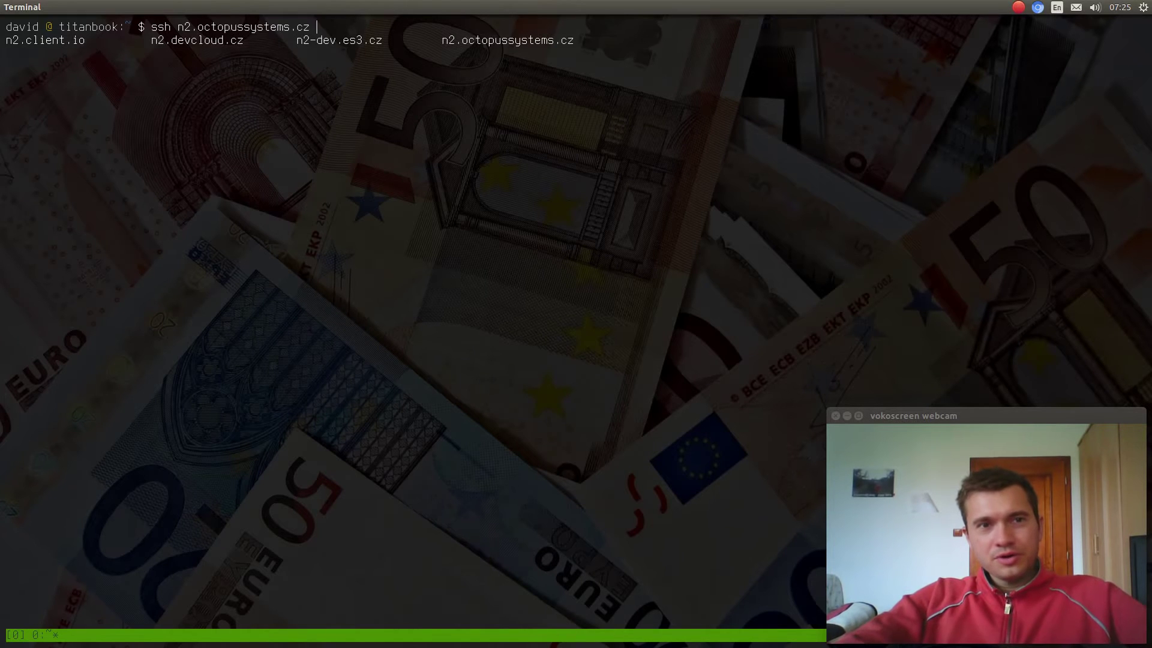
key("Return")
key("ctrl+l")
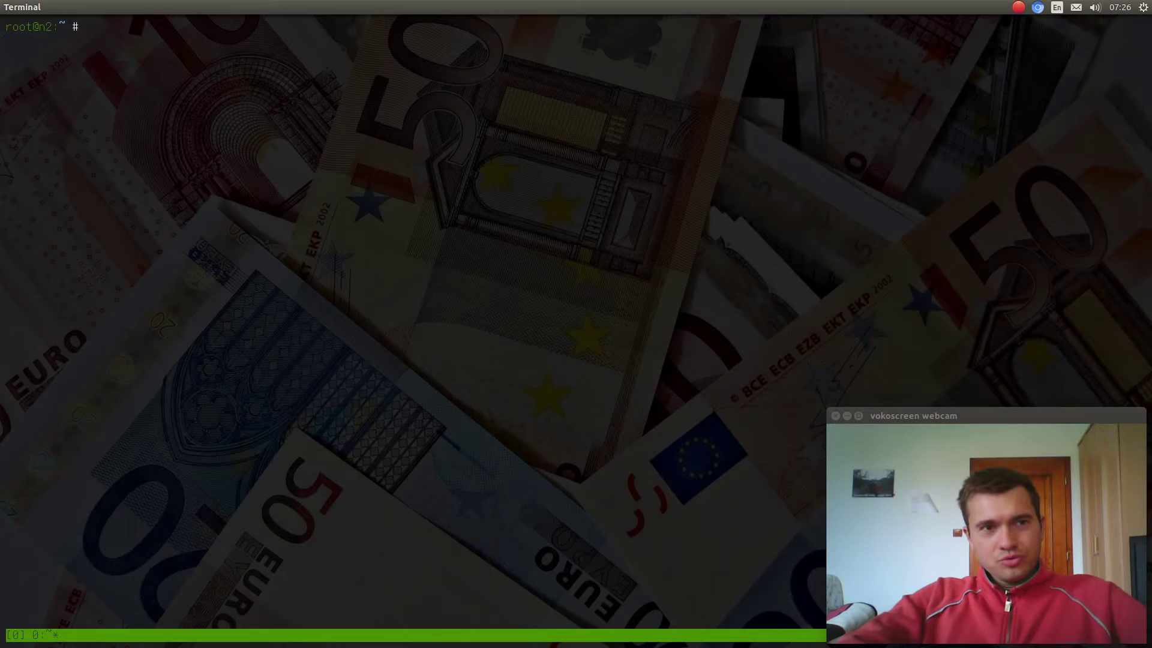
key("Return")
key("Return")
key("ctrl+l")
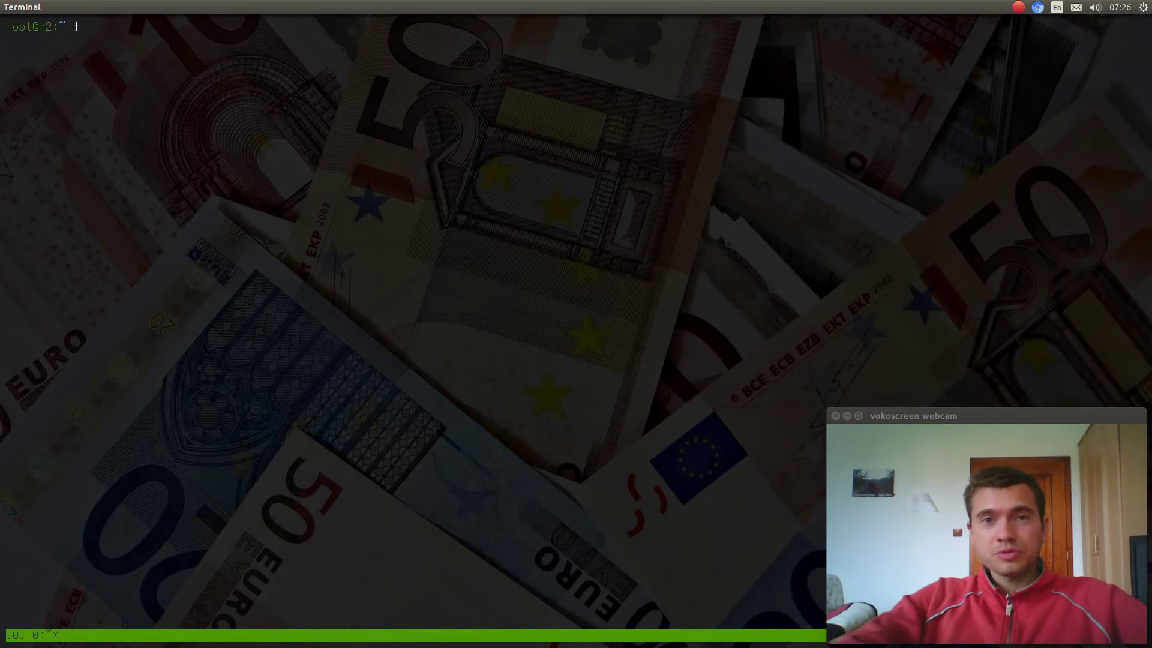
type("cd d")
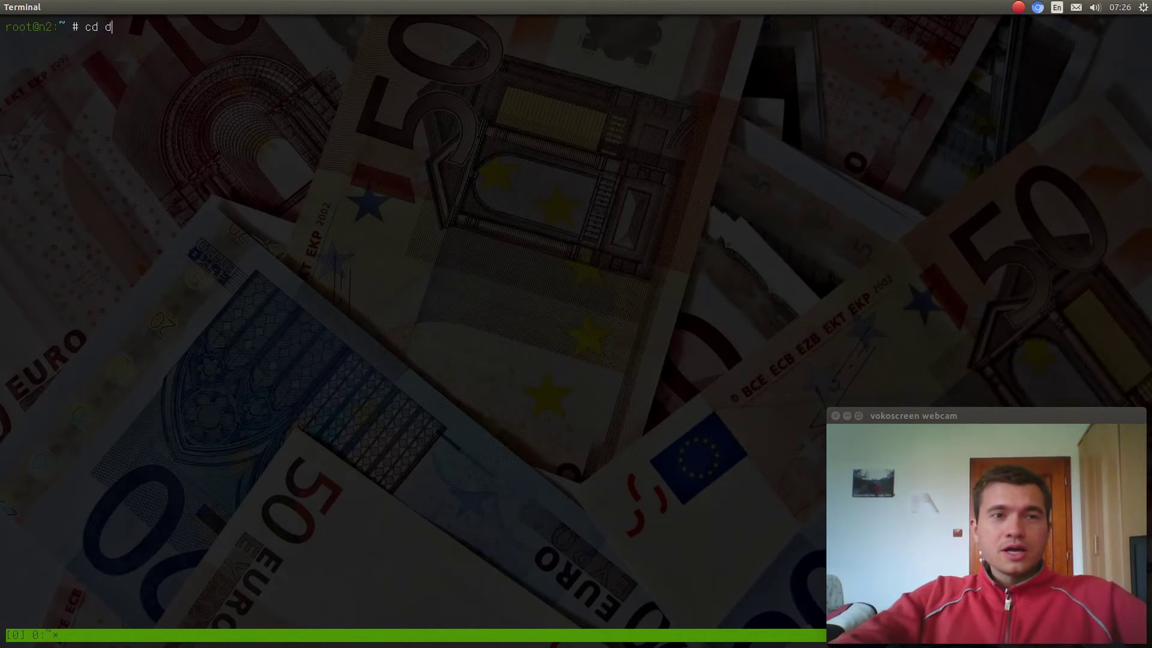
type("ell")
Step: Move into /etc/asterisk, list its files, and open sip.conf in vim
key("BackSpace")
key("BackSpace")
key("BackSpace")
type("/")
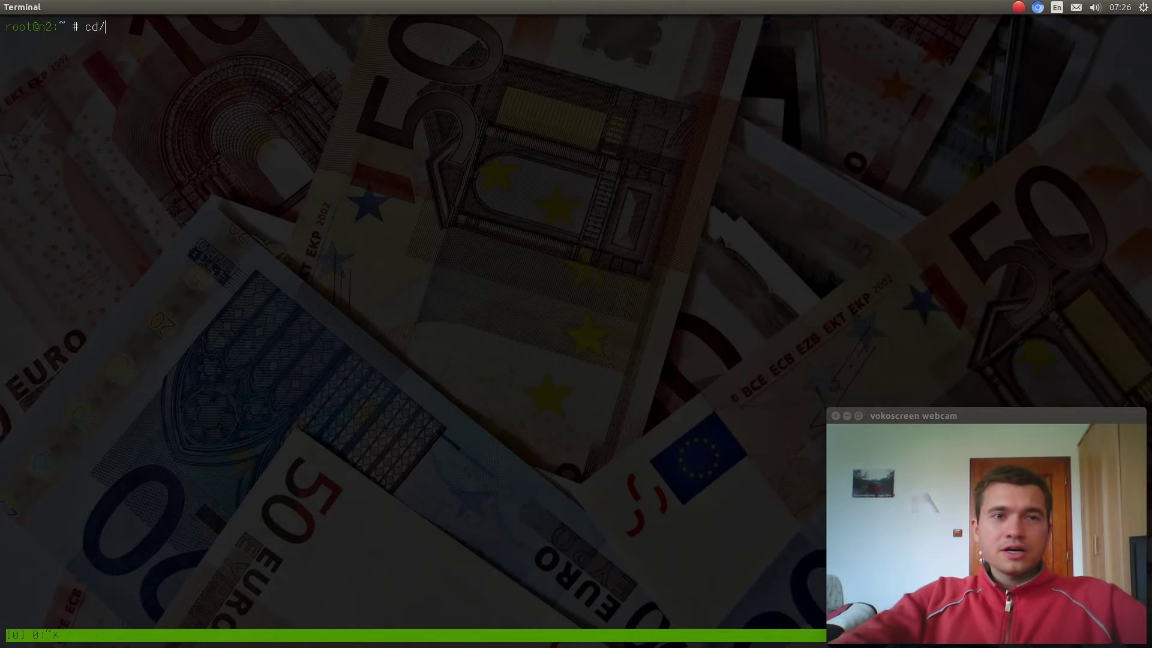
type("etc/asterisk")
key("Return")
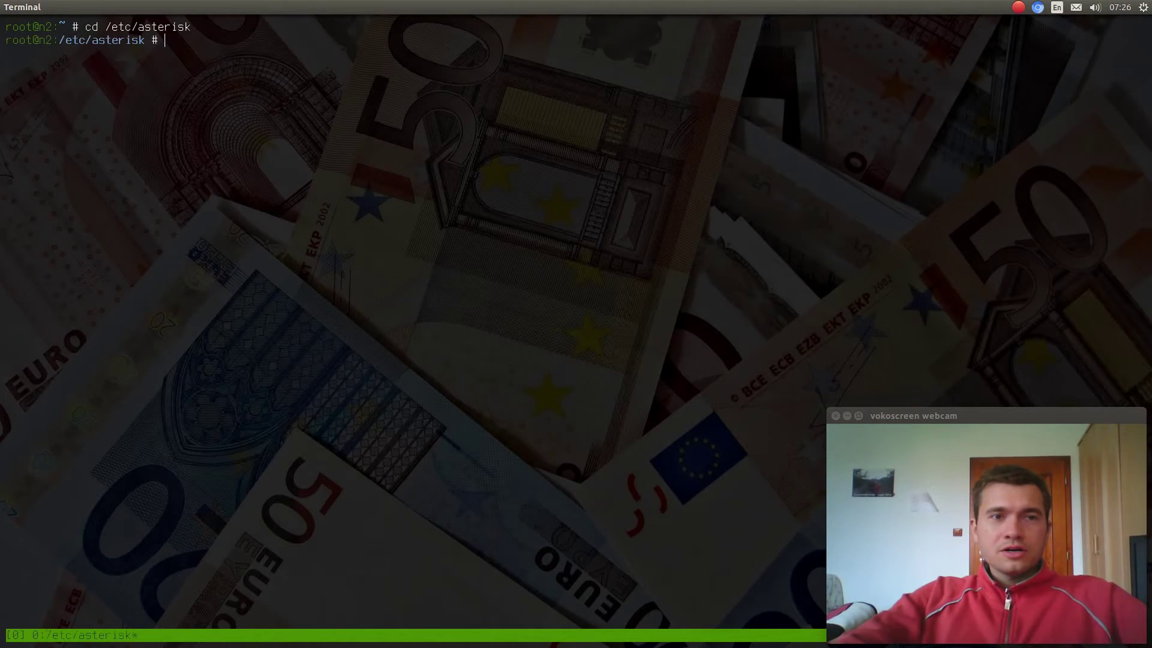
type("ls")
key("Return")
type("vim as")
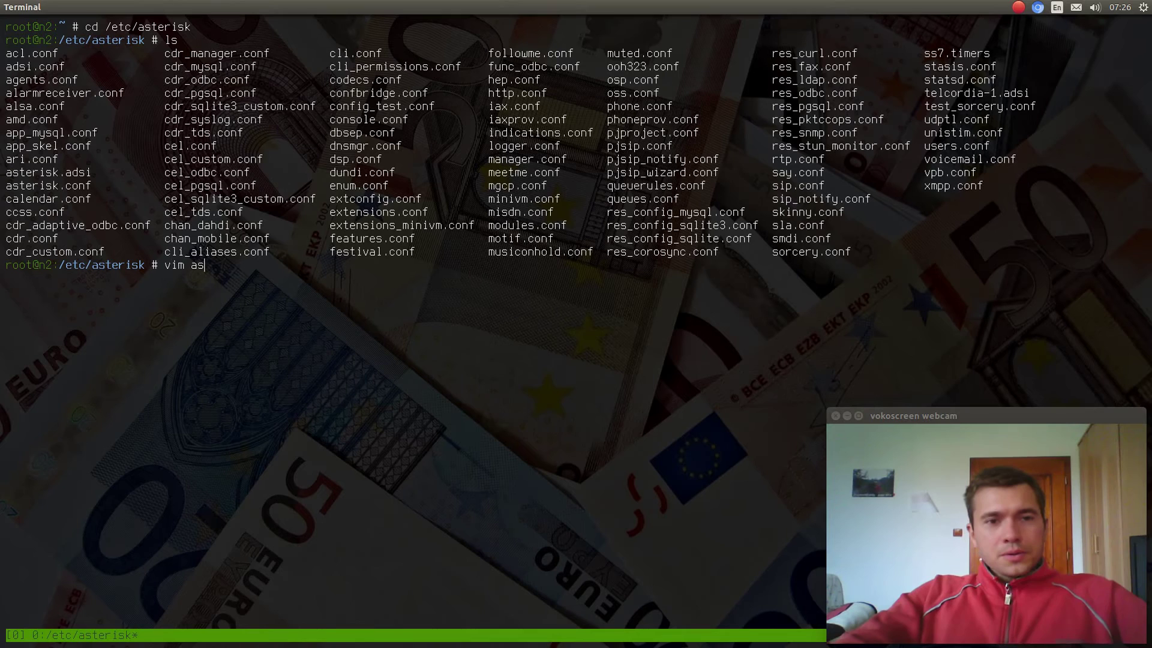
key("BackSpace")
key("BackSpace")
key("BackSpace")
type("im sip..")
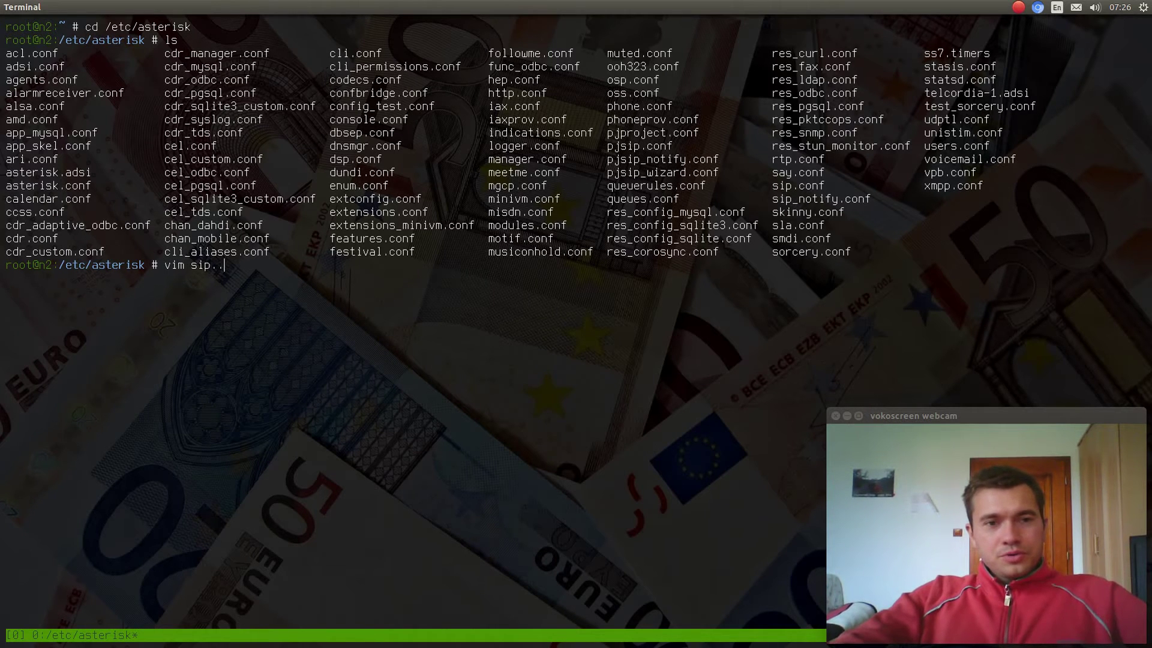
key("BackSpace")
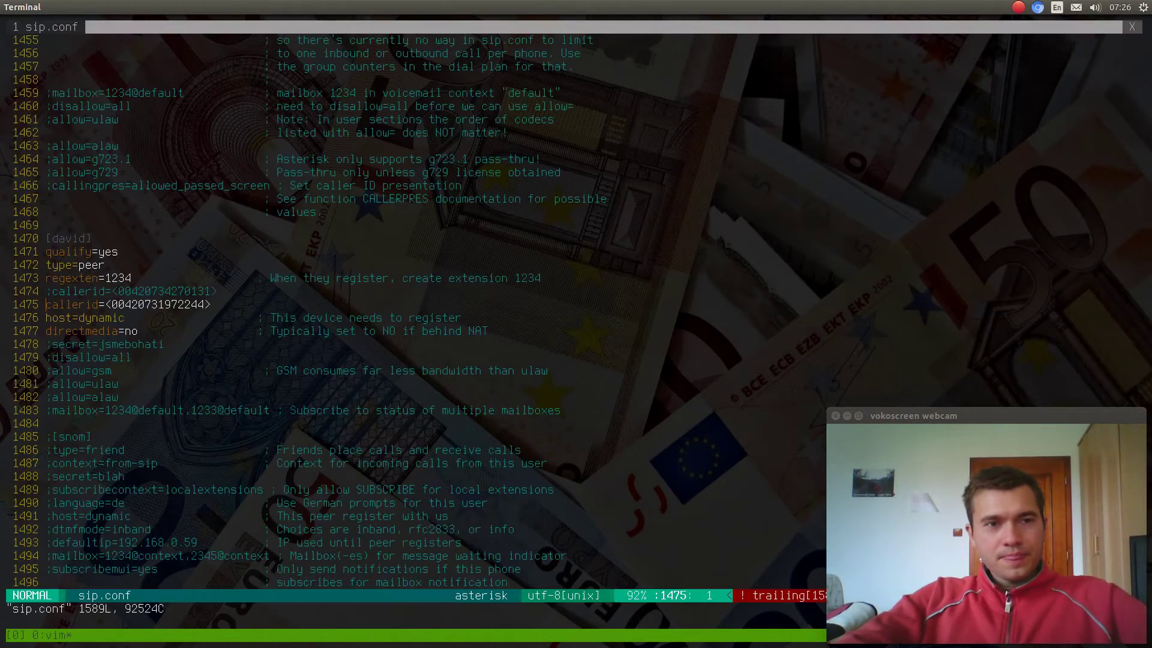
type("/david")
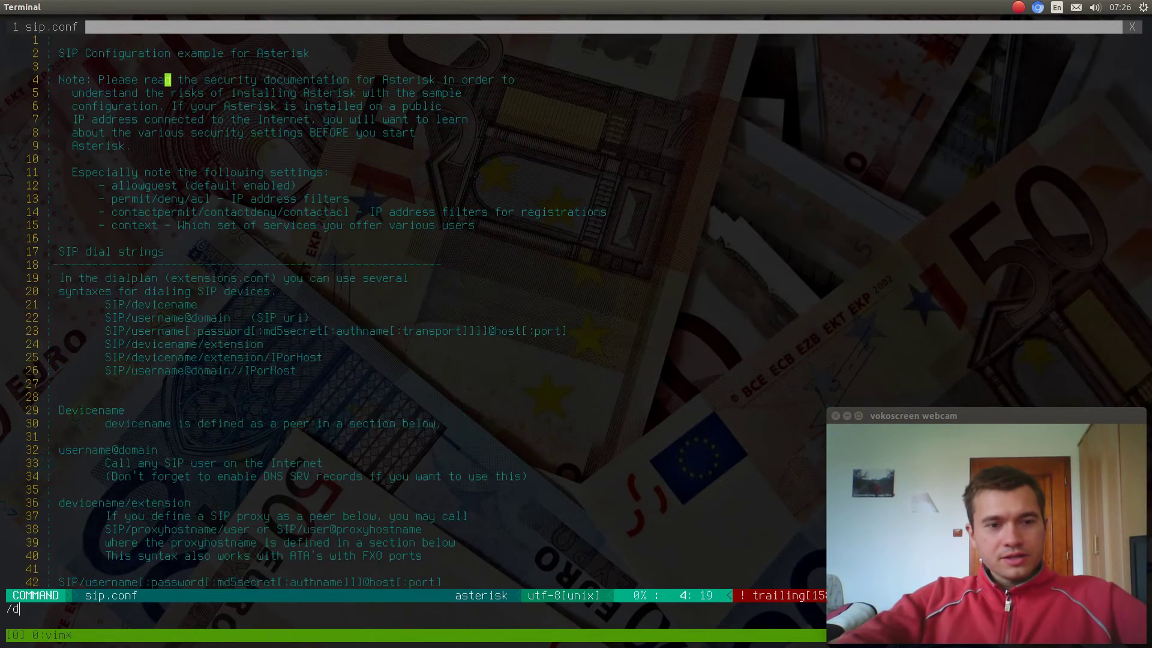
Step: Replace the callerid digits in the user's peer section with a fake number
key("Return")
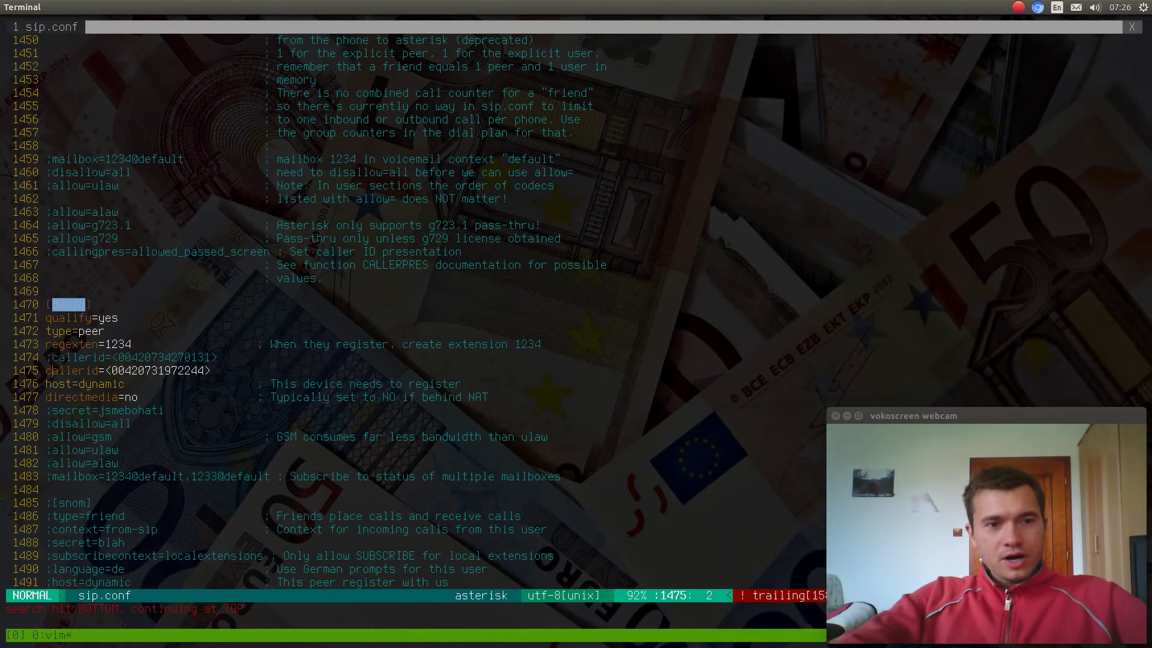
key("l")
key("l")
key("x")
key("u")
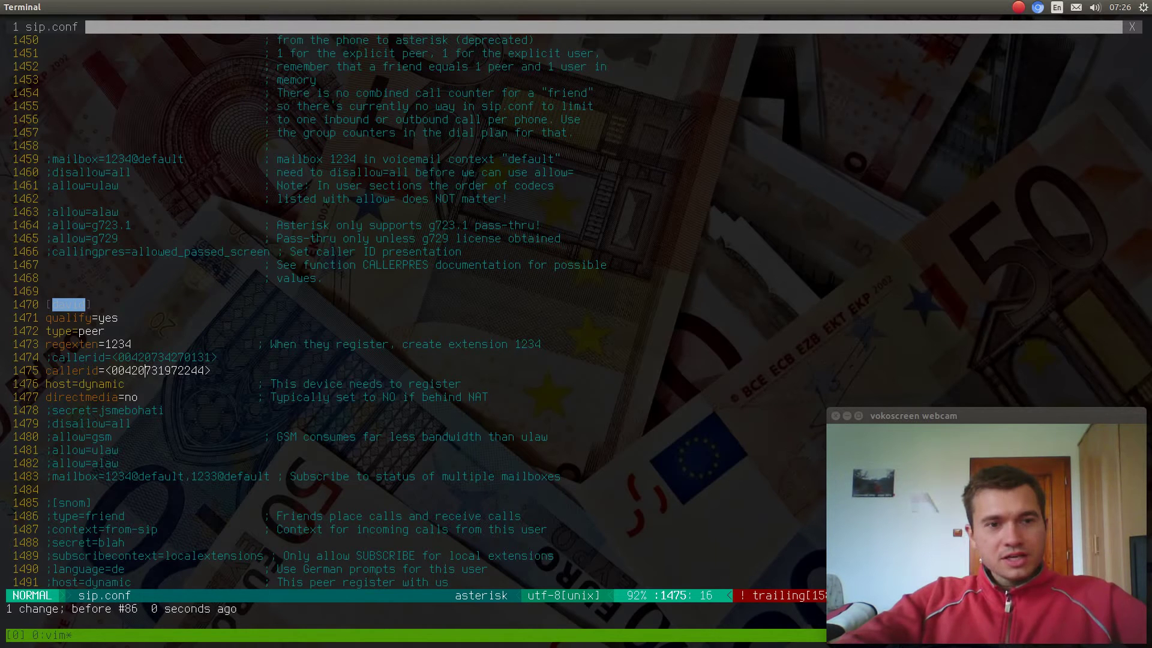
key("c")
key("t")
key("greater")
type("77777777")
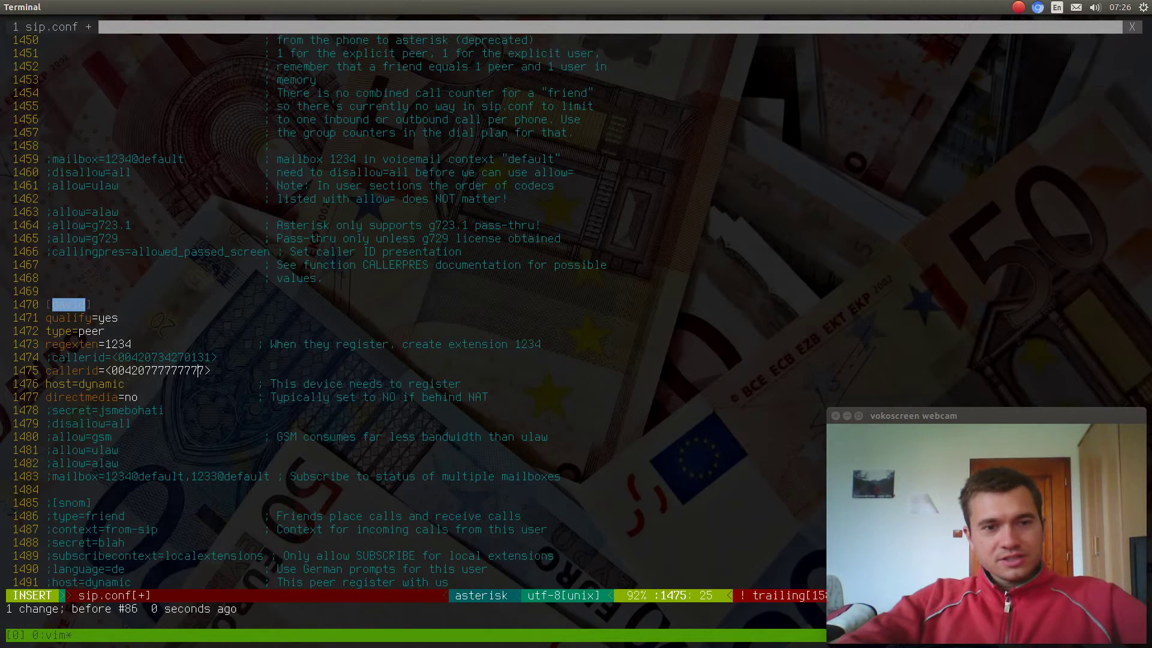
Step: Write sip.conf and exit vim with :wqa
key("Escape")
type(":w")
key("Return")
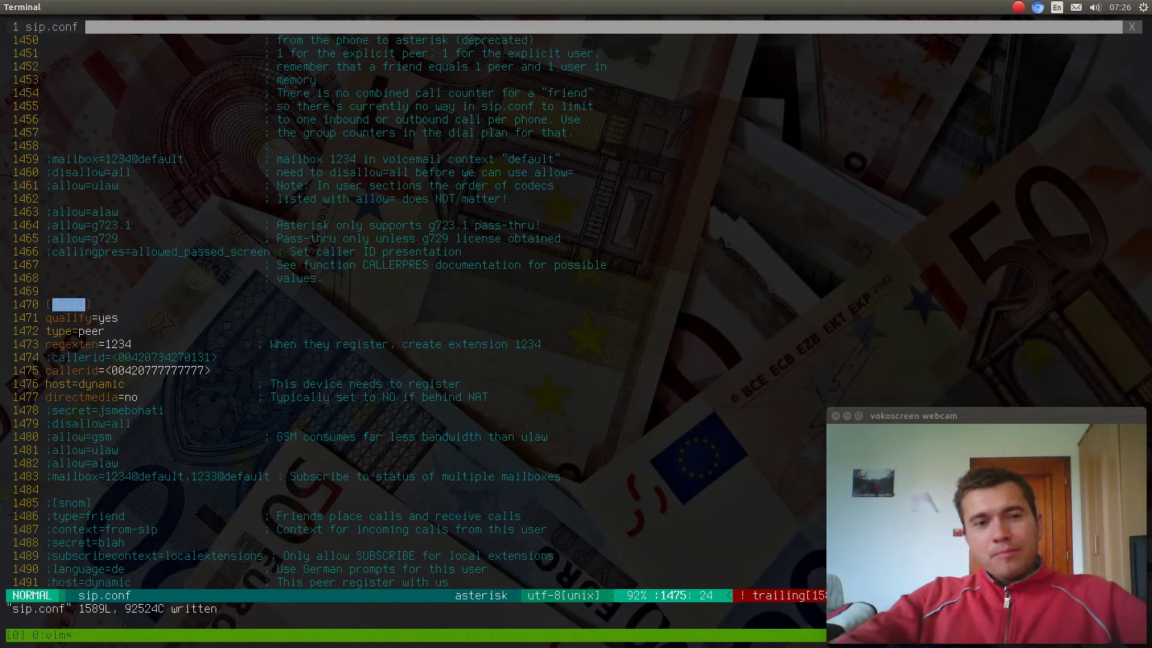
type(":wqa")
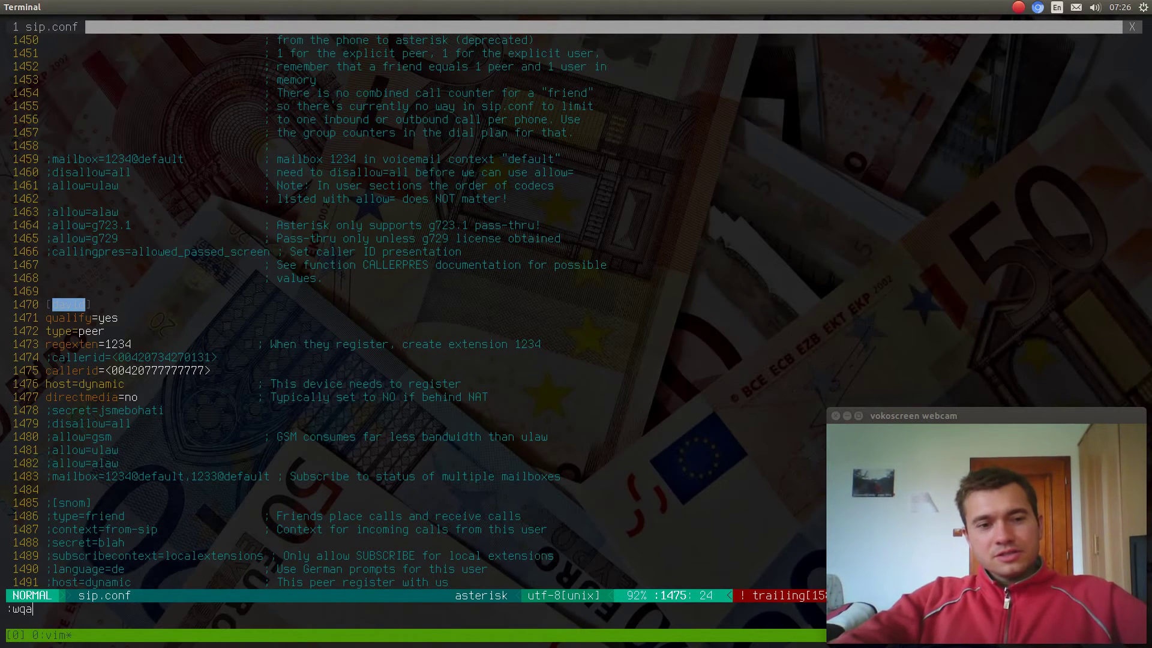
key("Return")
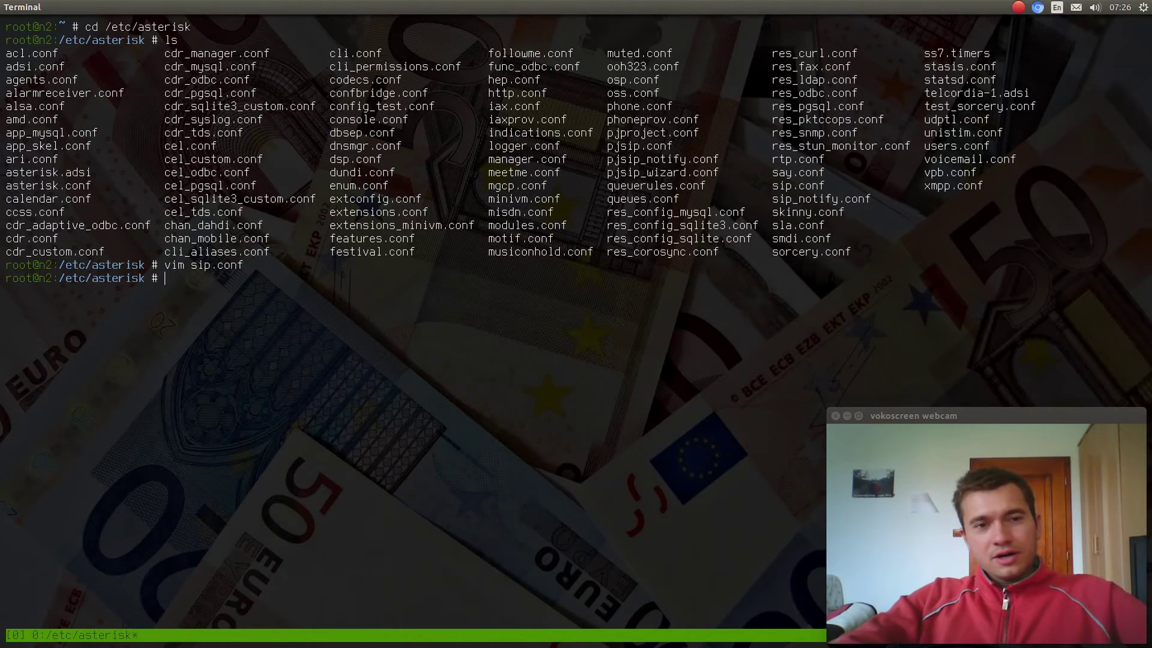
Step: Start the Asterisk console with the recalled asterisk -cvvv command
key("ctrl+l")
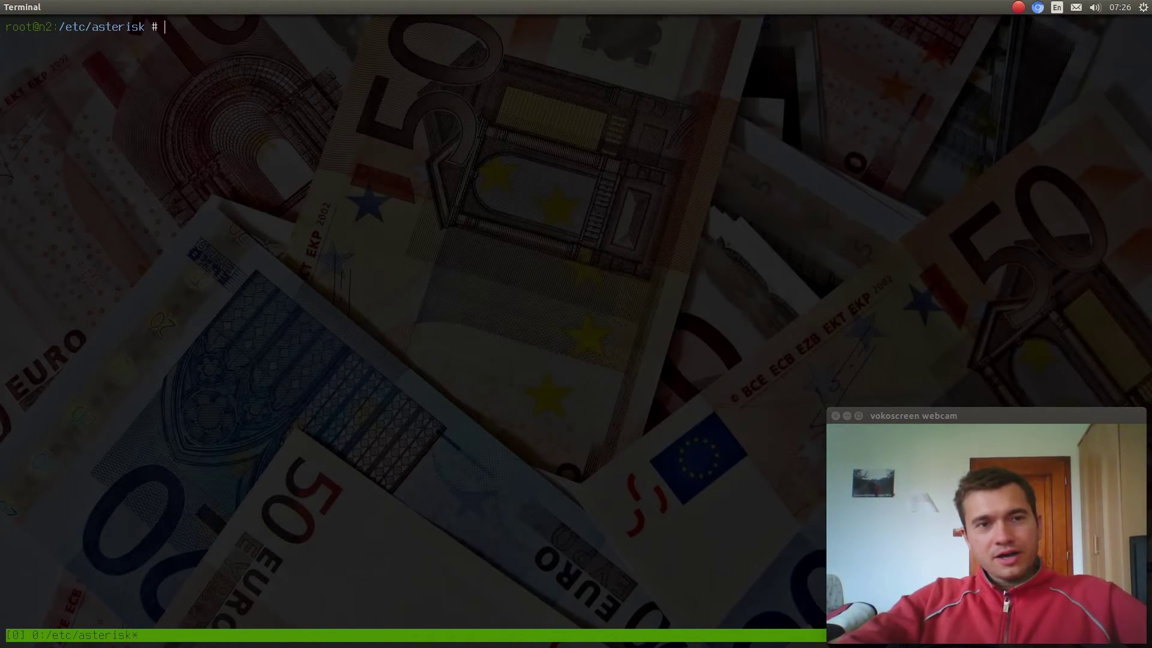
key("ctrl+r")
type("-c")
key("Return")
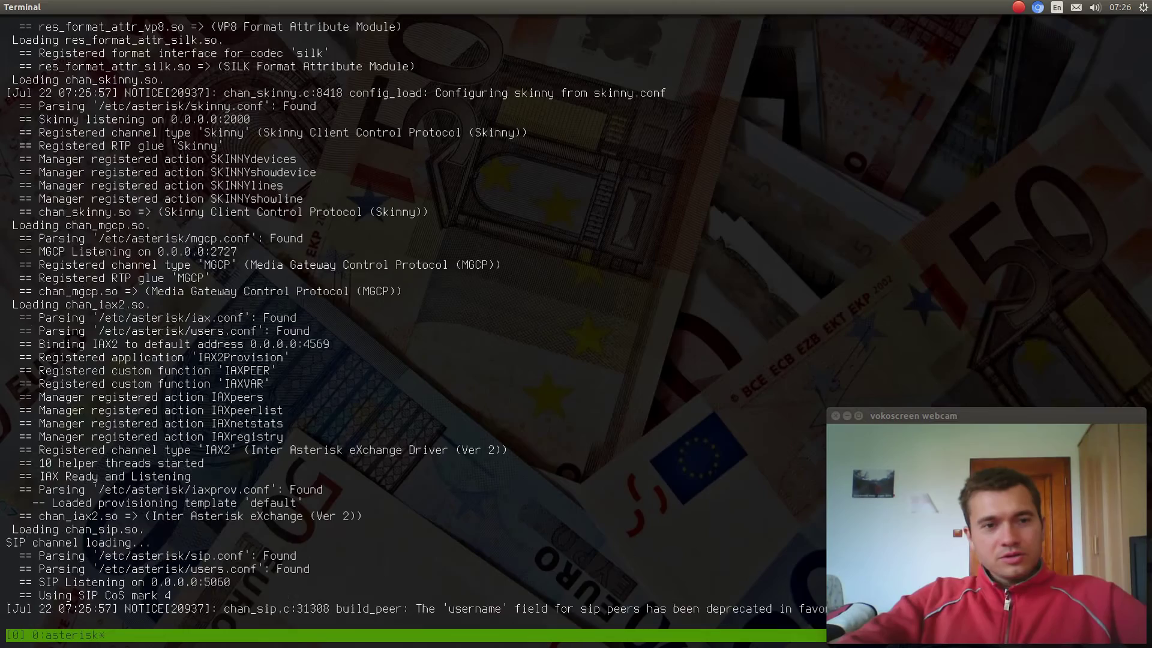
key("ctrl+l")
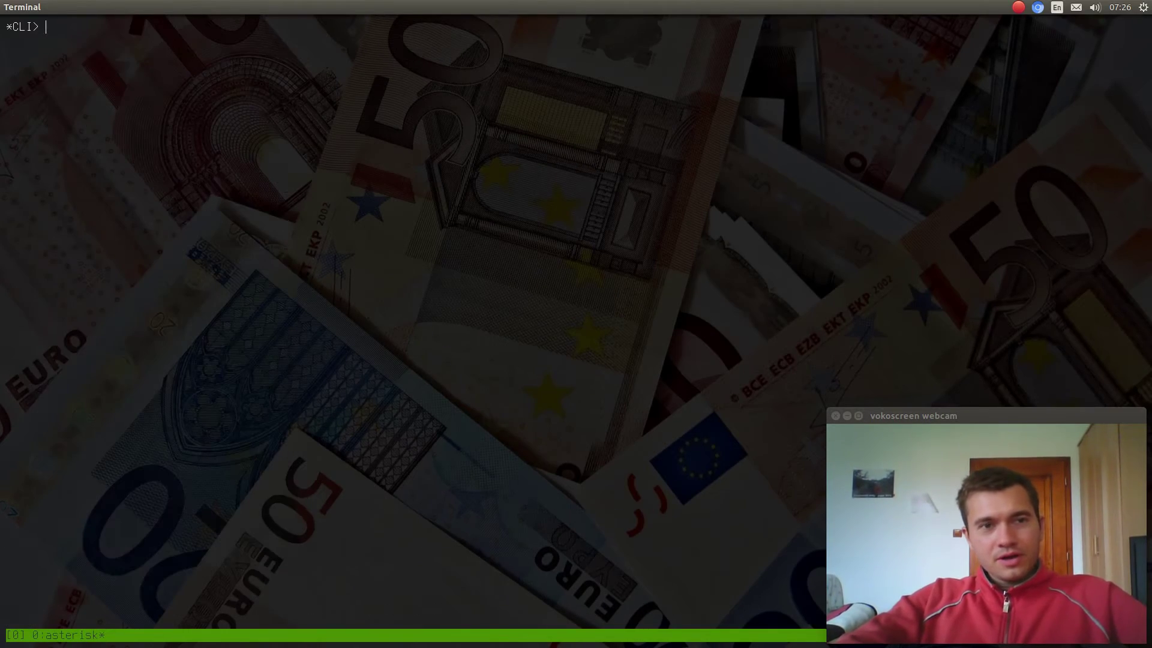
Step: Launch Jitsi from the Dash and move its window to the upper right
key("super")
type("jiti")
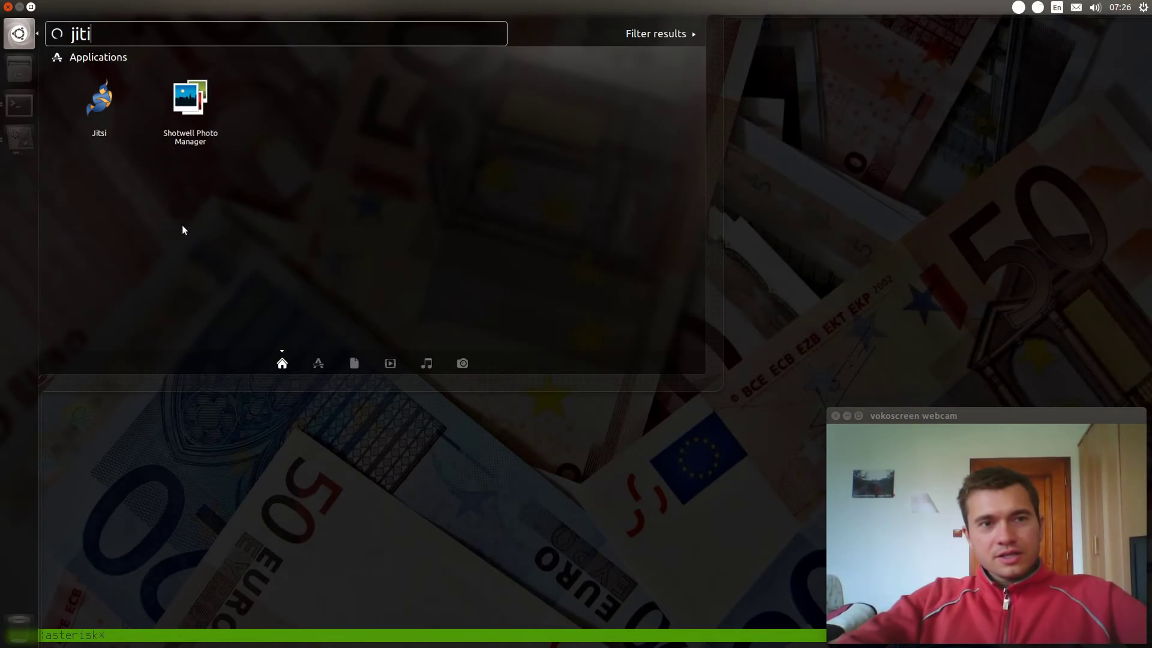
left_click(123, 100)
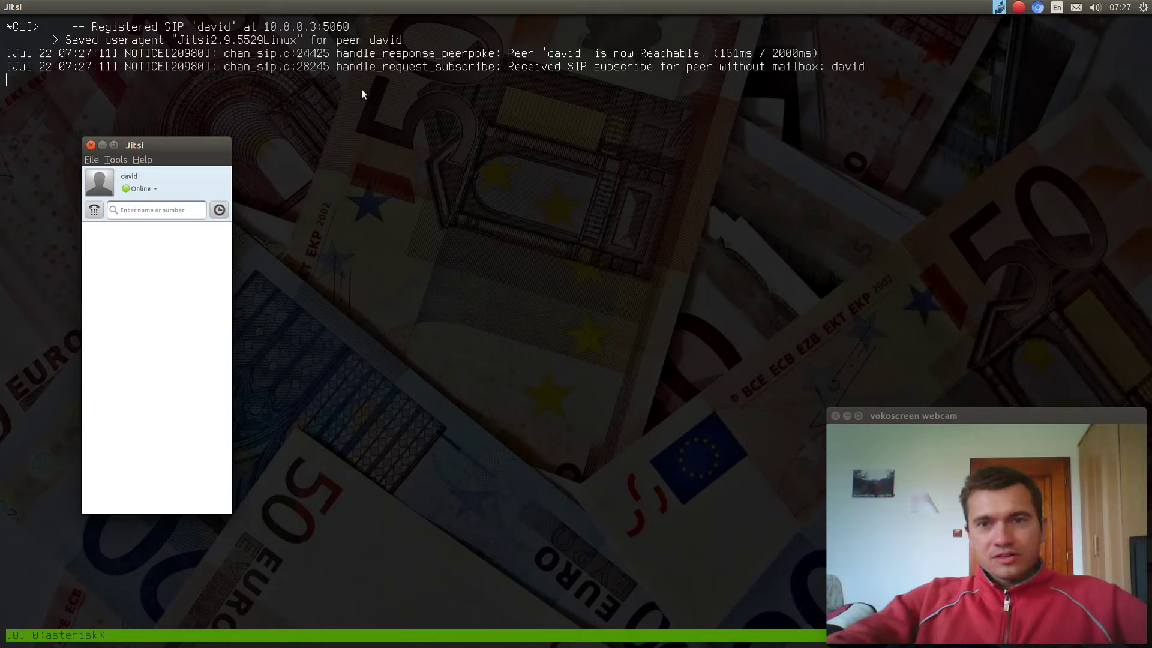
left_click_drag(207, 138, 791, 121)
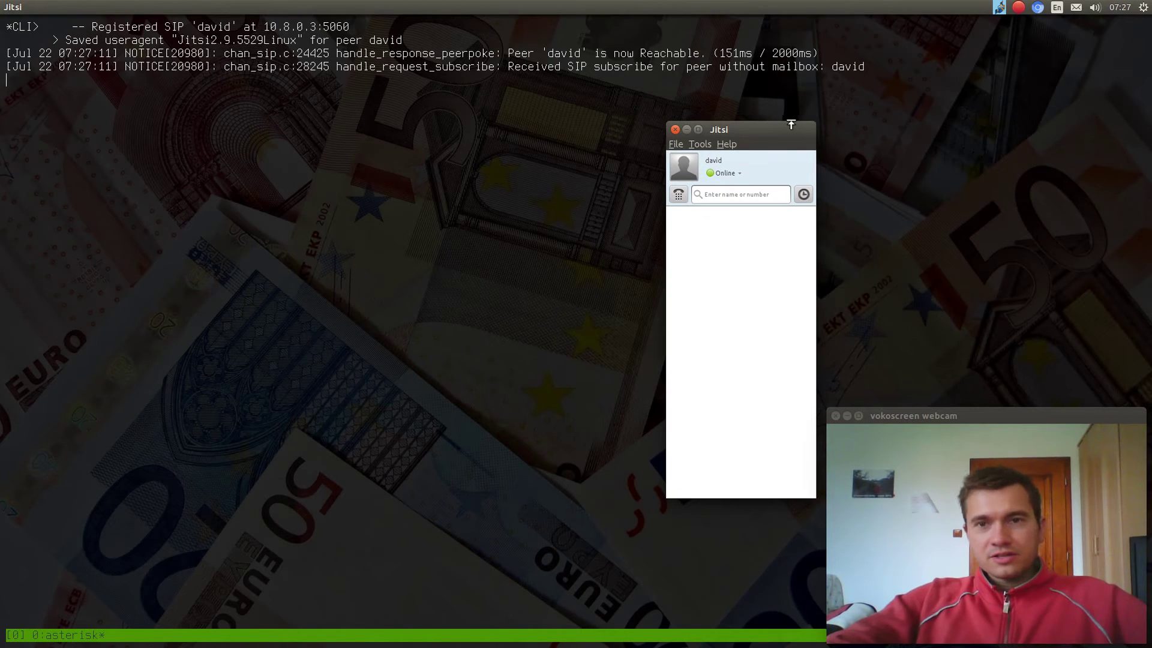
left_click(680, 195)
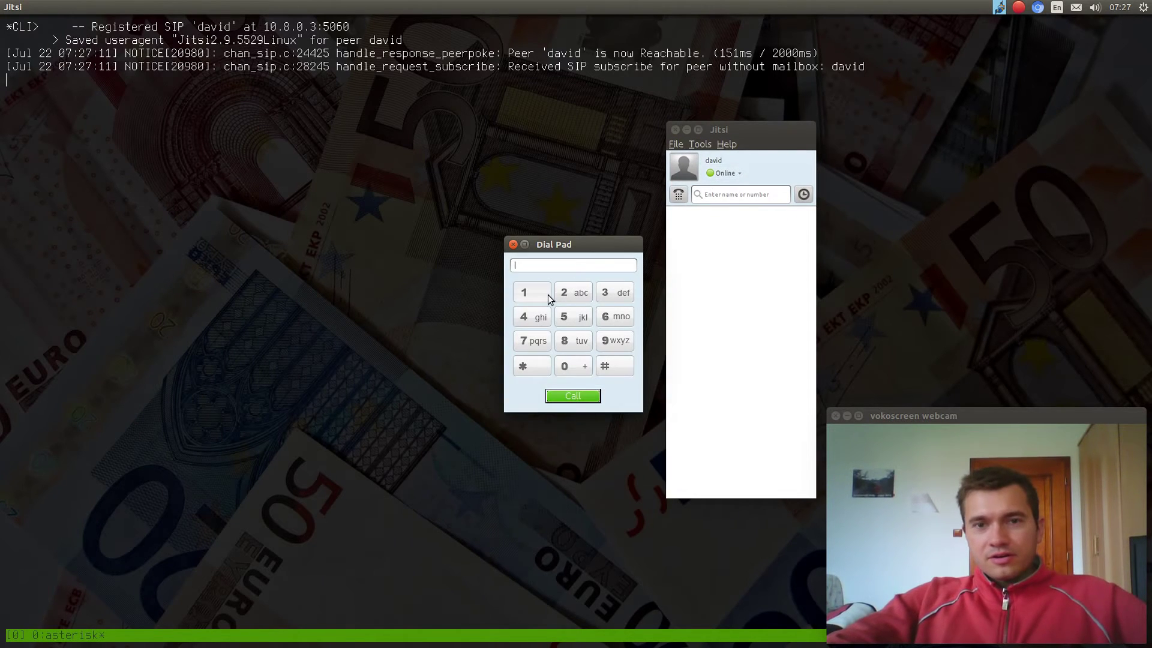
double_click(565, 369)
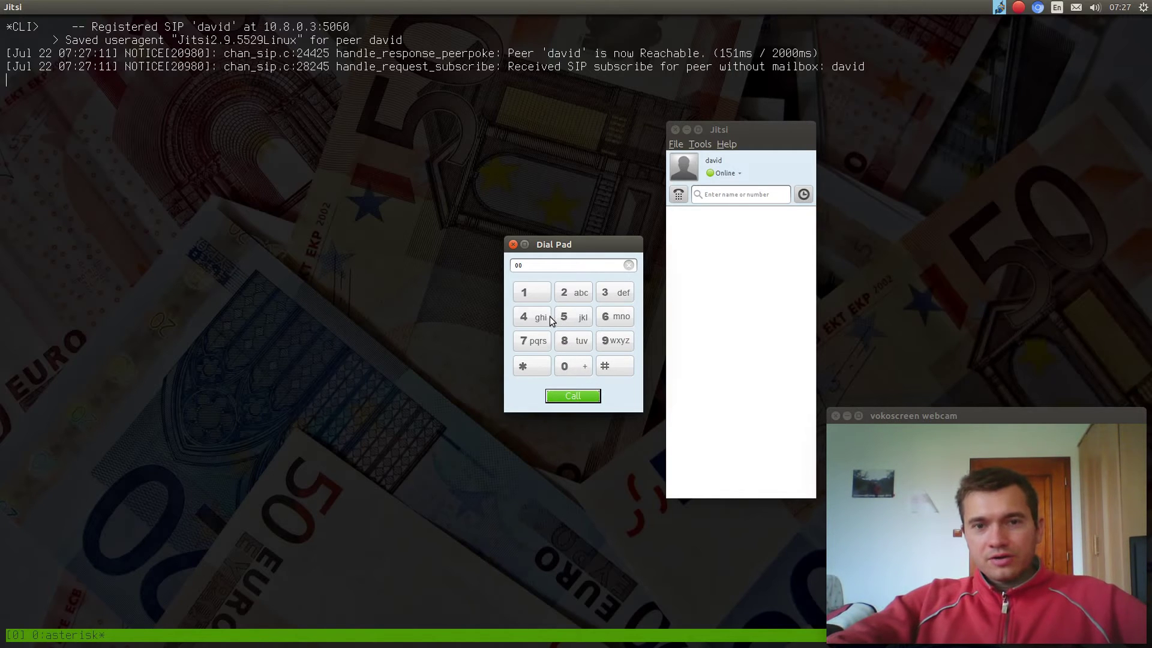
left_click(571, 299)
left_click(578, 374)
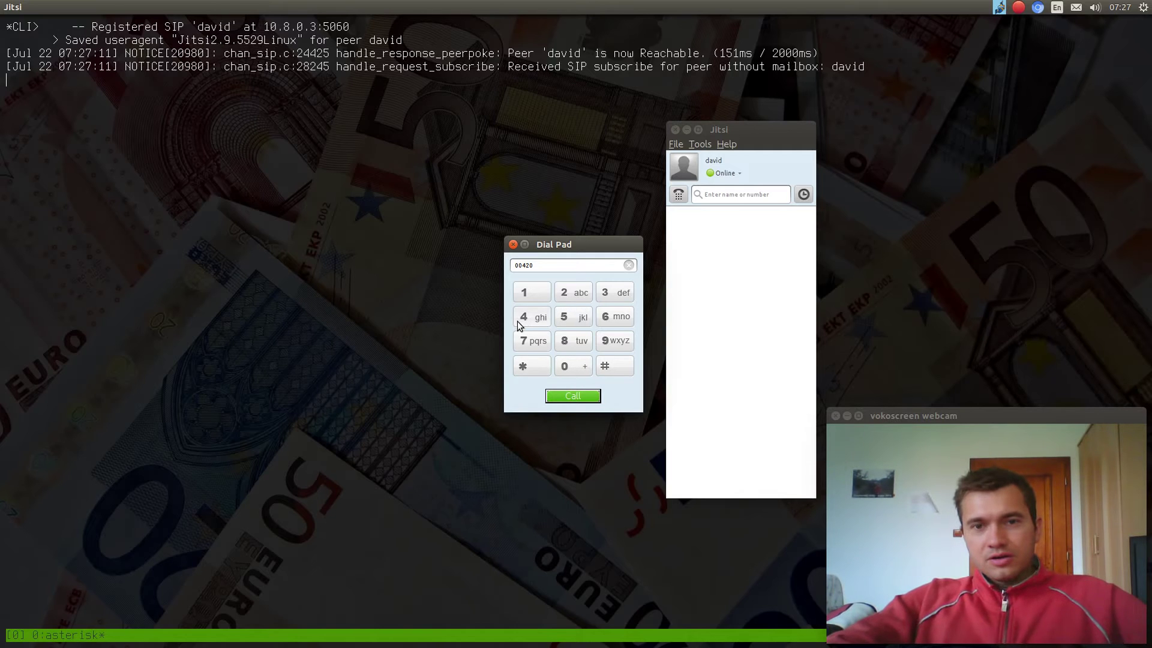
left_click(531, 340)
left_click(614, 293)
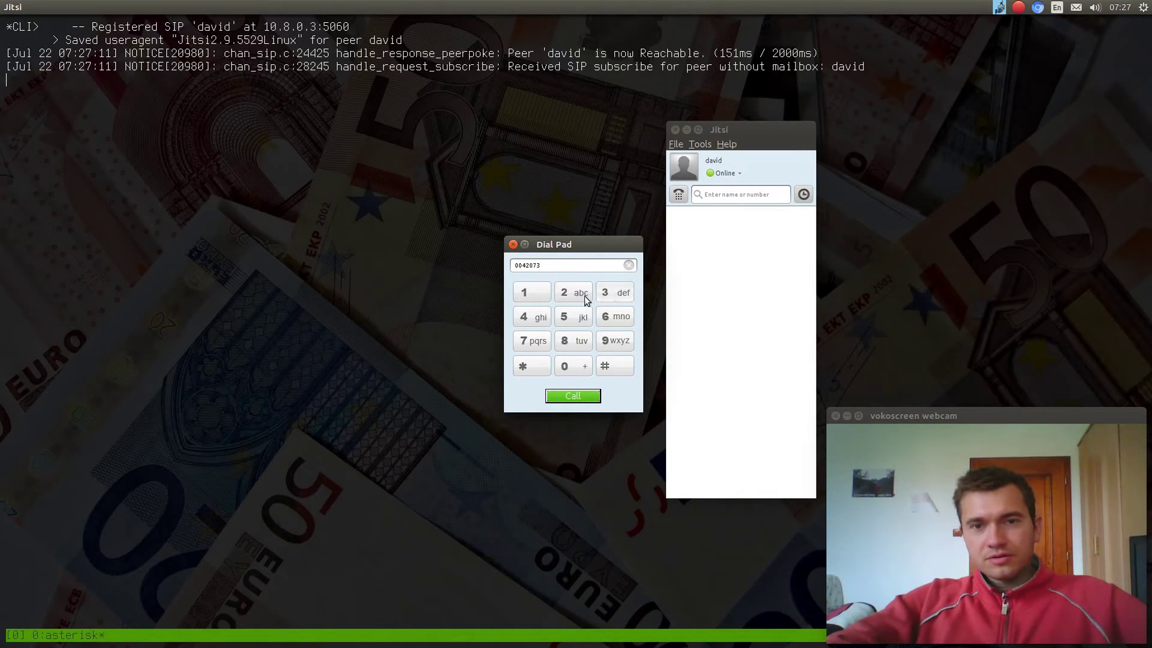
left_click(543, 315)
left_click(573, 292)
left_click(532, 340)
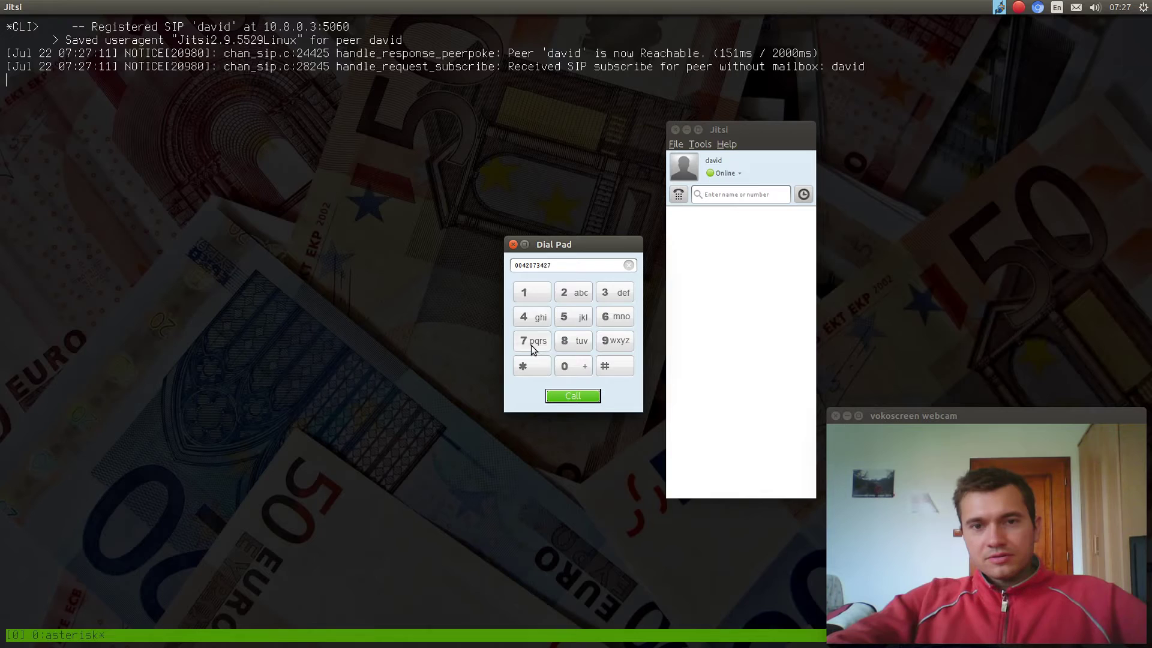
left_click(564, 366)
left_click(531, 294)
left_click(614, 293)
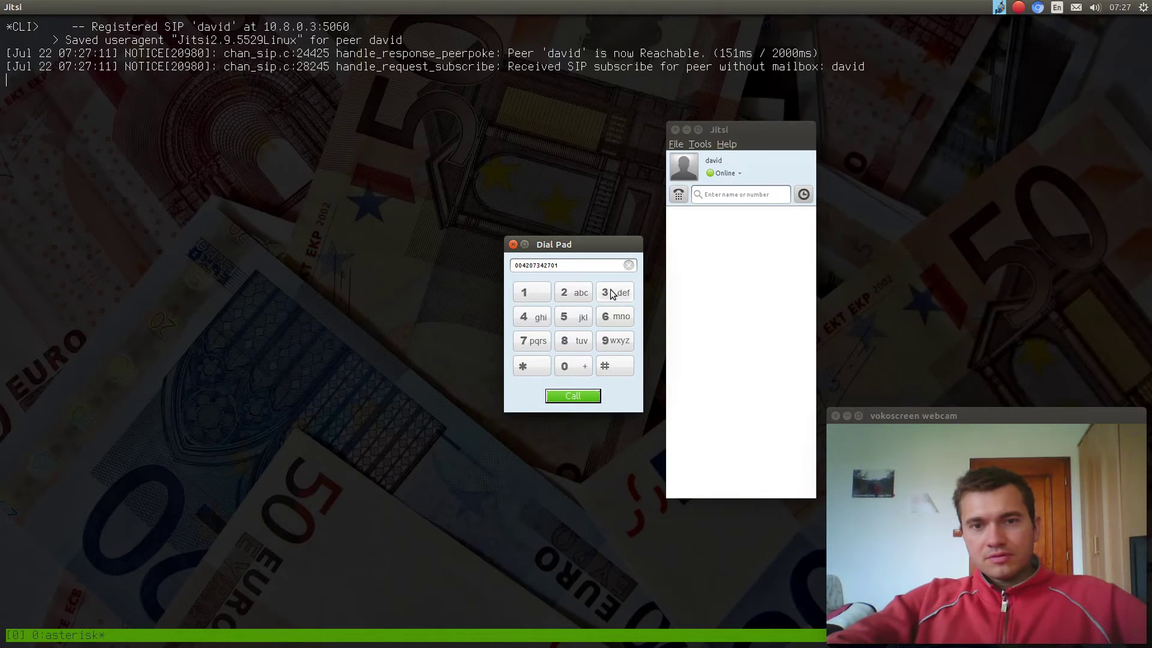
left_click(537, 297)
left_click(573, 396)
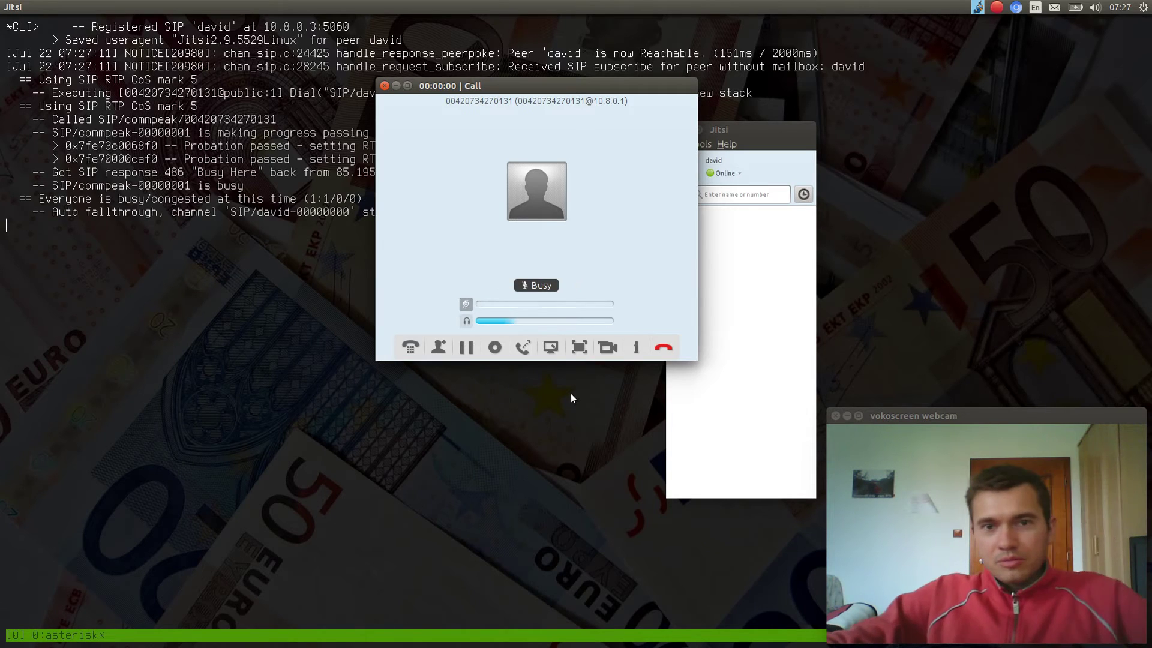
Step: Hang up the busy call, then cycle through Terminal, Jitsi and vokoscreen
left_click(667, 350)
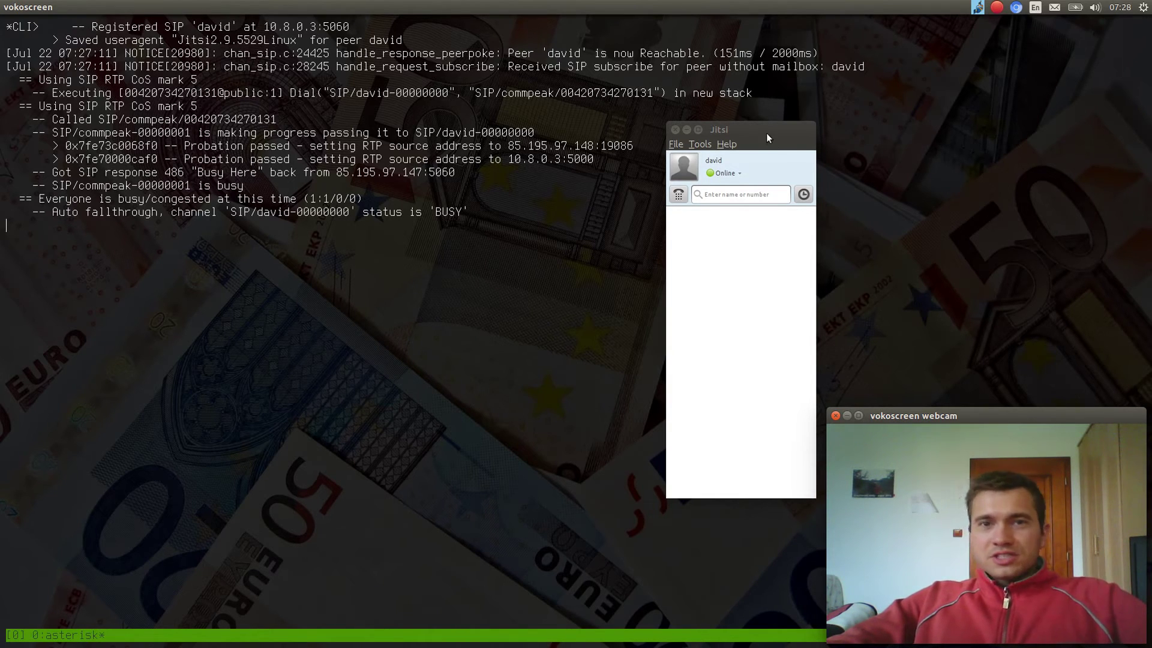
left_click(535, 112)
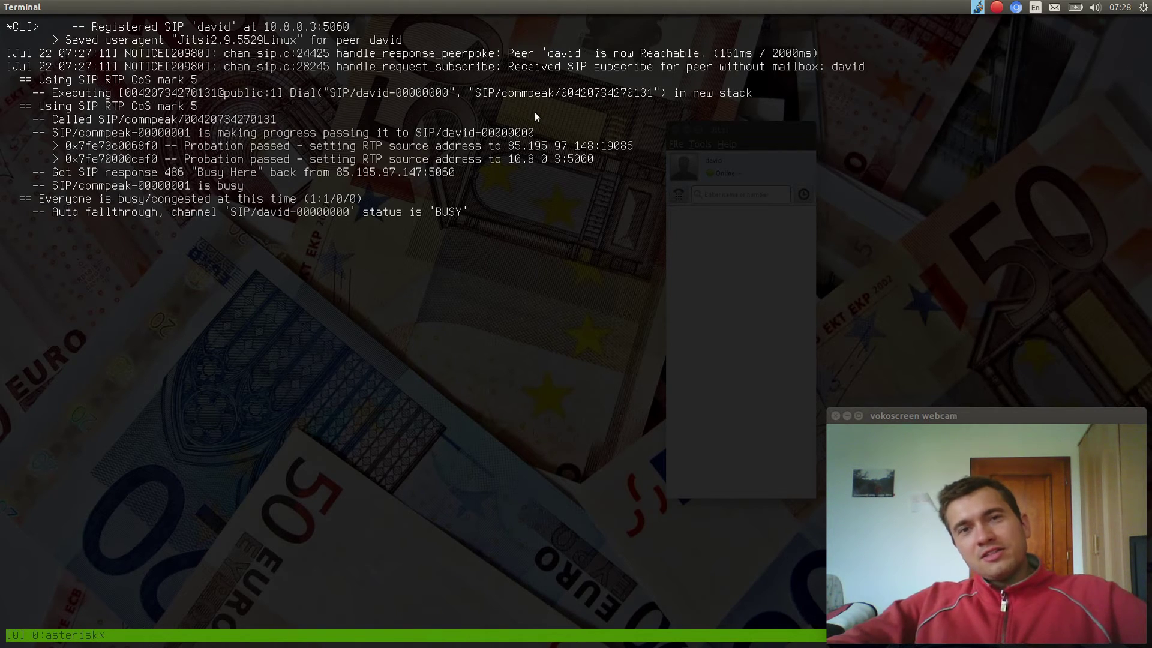
key("alt+Tab")
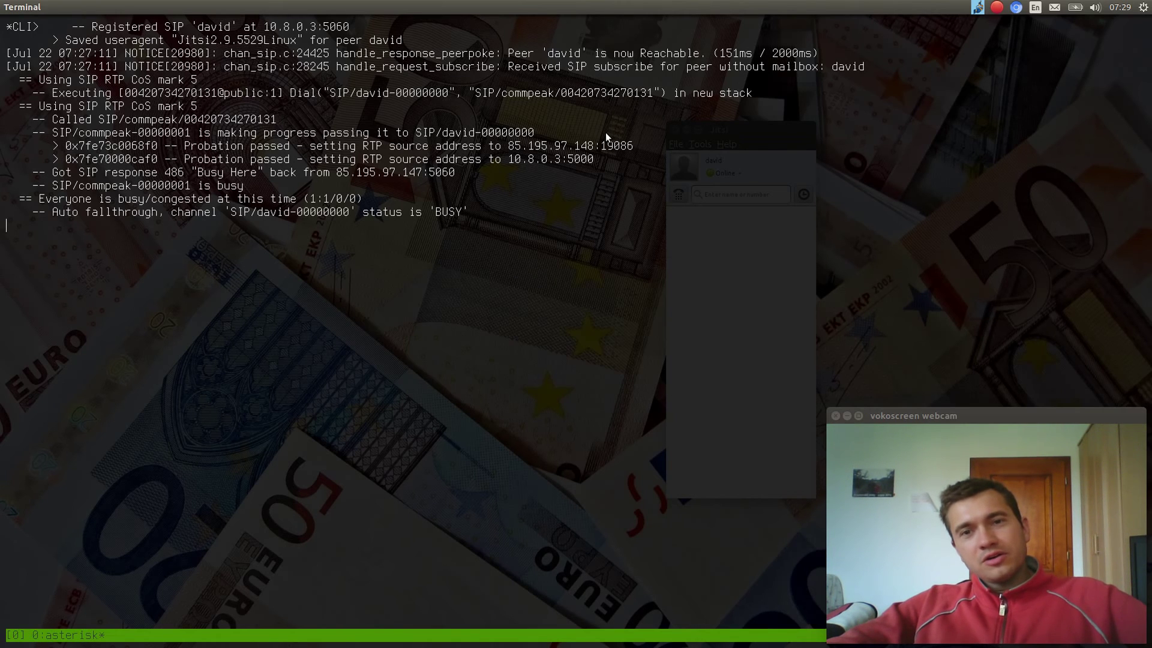
key("alt+Tab")
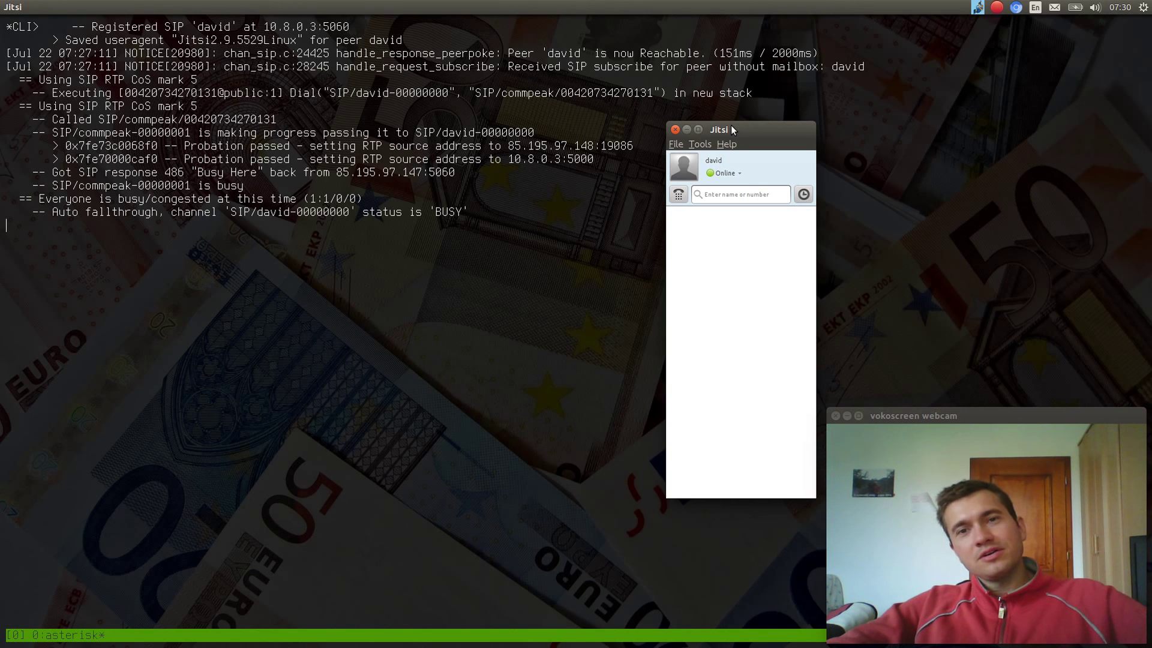
key("alt+Tab")
key("alt+Tab")
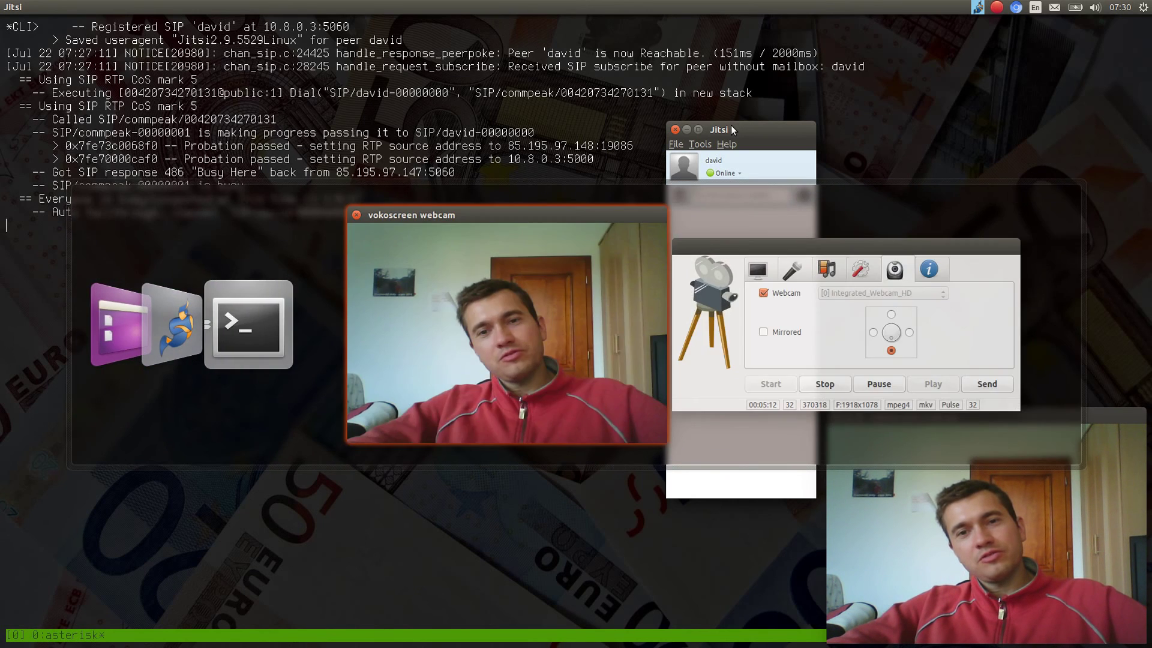